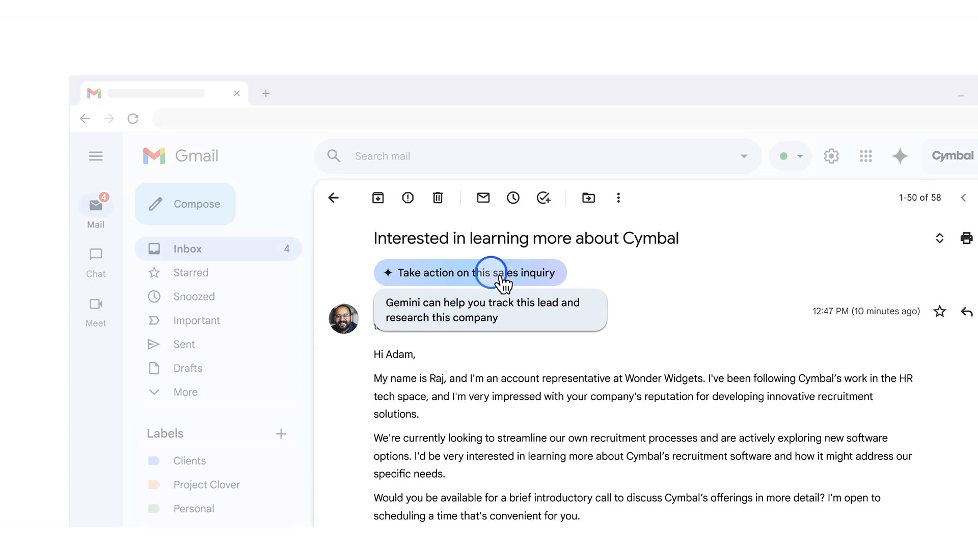
- Have Gemini take action on the sales inquiry and show the full sales brief
{"action": "left_click", "coordinate": [493, 273]}
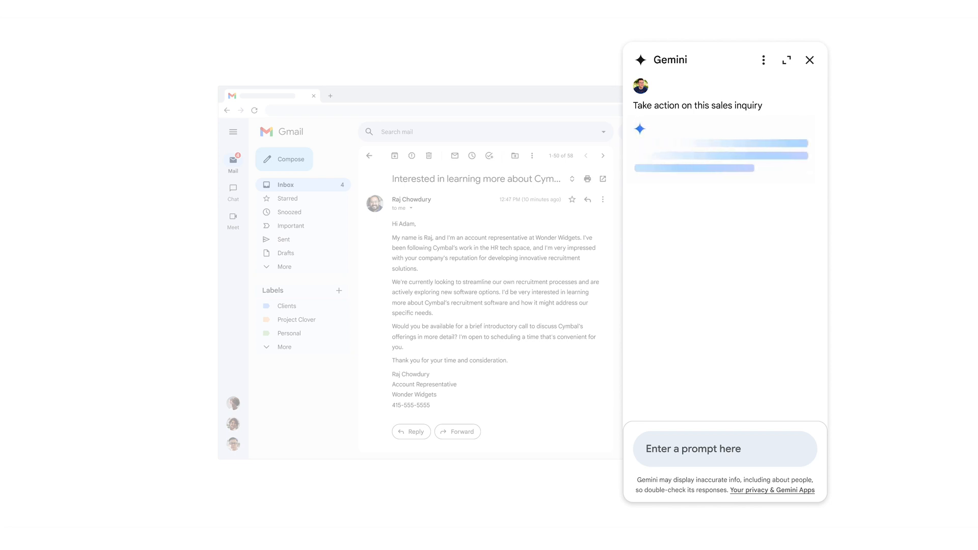
{"action": "left_click", "coordinate": [725, 243]}
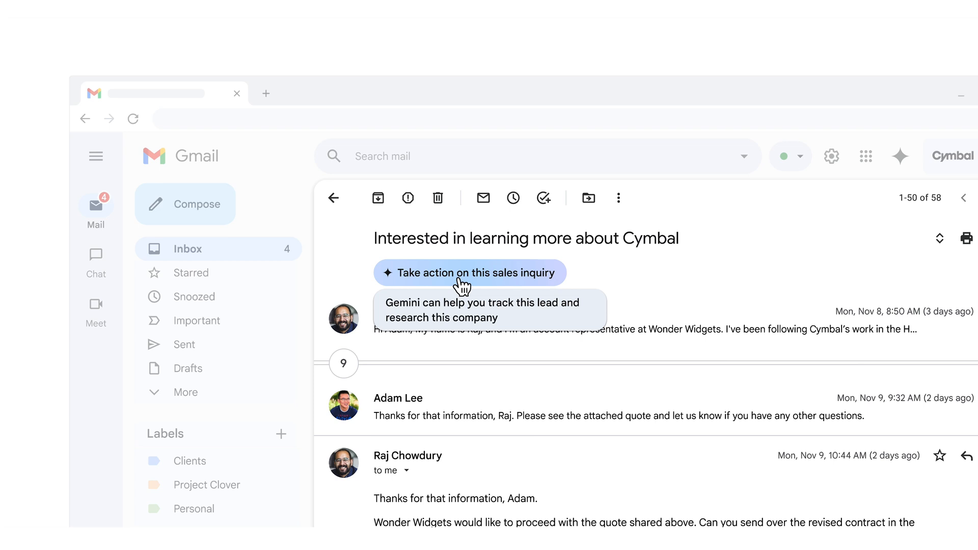
- Have Gemini take action on the Wonder Widgets thread about proceeding with the quote
{"action": "left_click", "coordinate": [461, 284]}
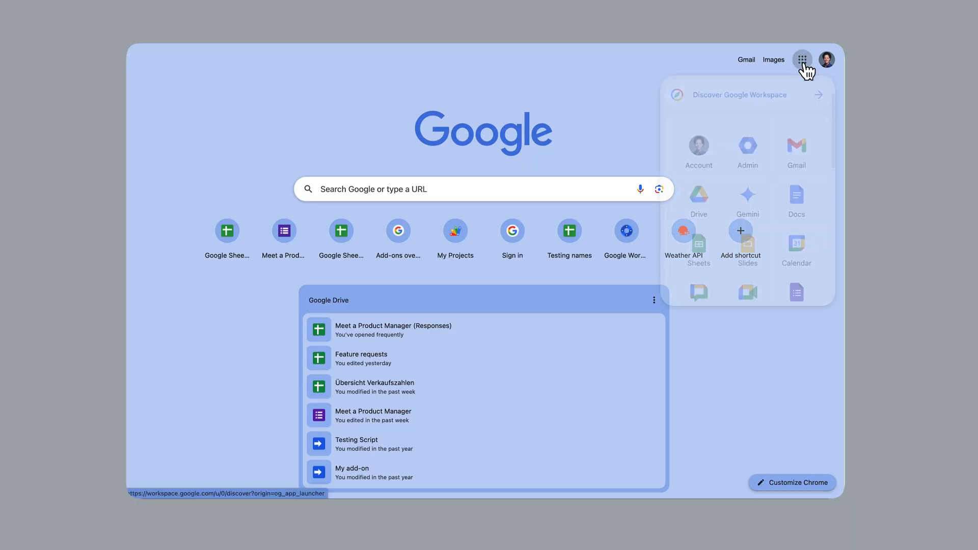
- Scroll the Google apps launcher down to reach Marketplace
{"action": "left_click_drag", "start_coordinate": [833, 121], "coordinate": [836, 265]}
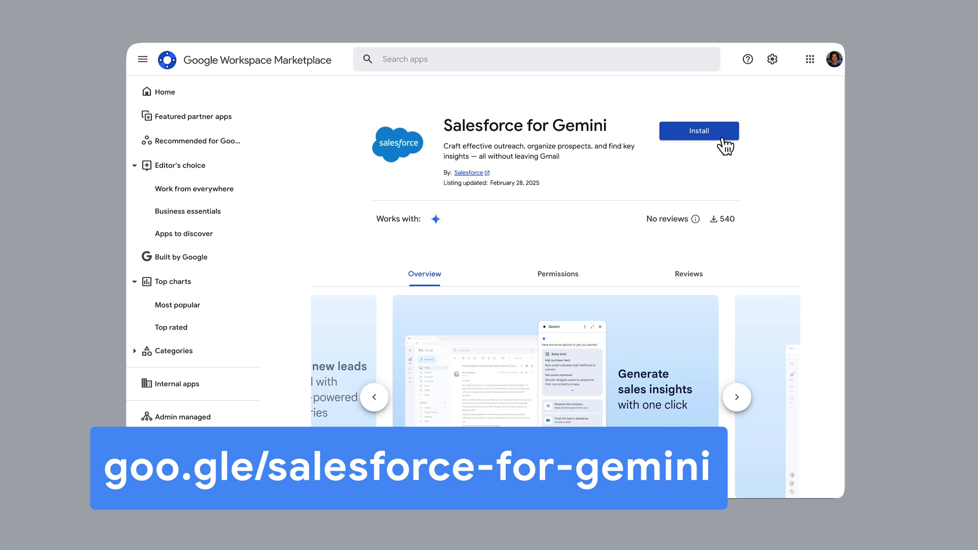
- Install Salesforce for Gemini, granting permission and approving the Google sign-in
{"action": "left_click", "coordinate": [725, 142]}
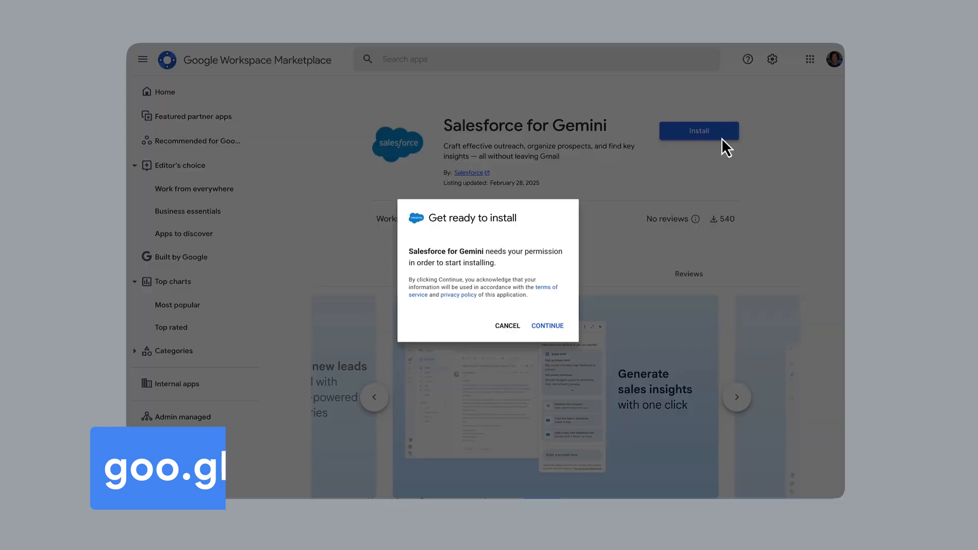
{"action": "left_click", "coordinate": [551, 330]}
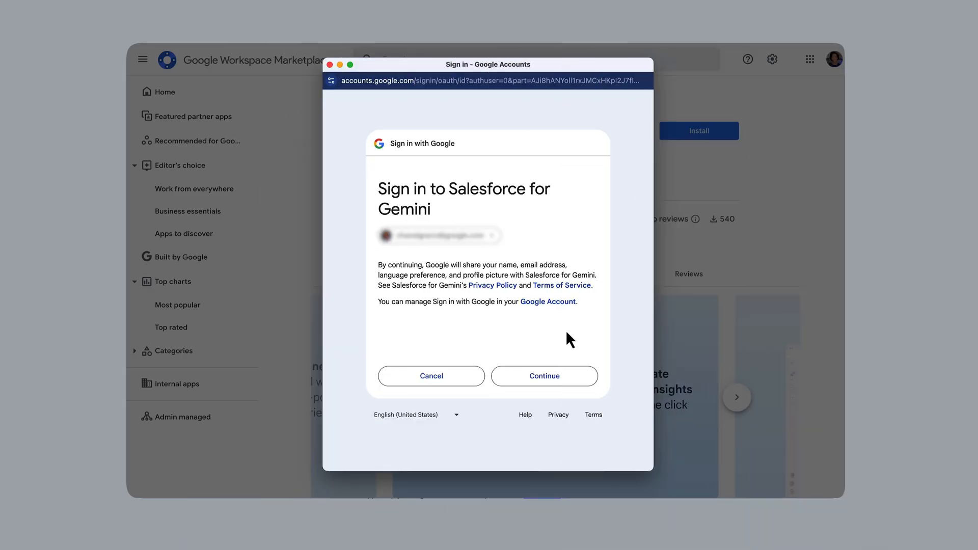
{"action": "left_click", "coordinate": [572, 382]}
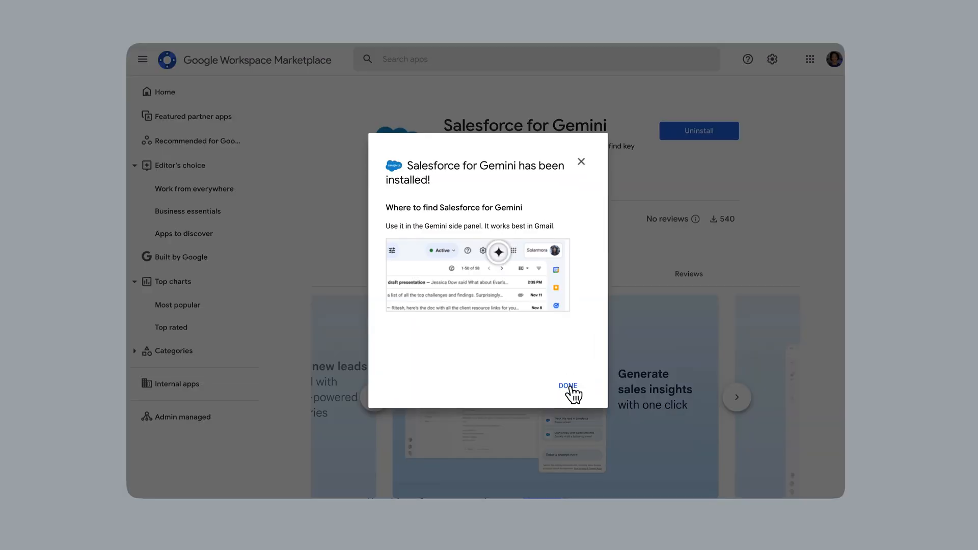
- Dismiss the install confirmation so the Salesforce login popup appears
{"action": "left_click", "coordinate": [569, 386]}
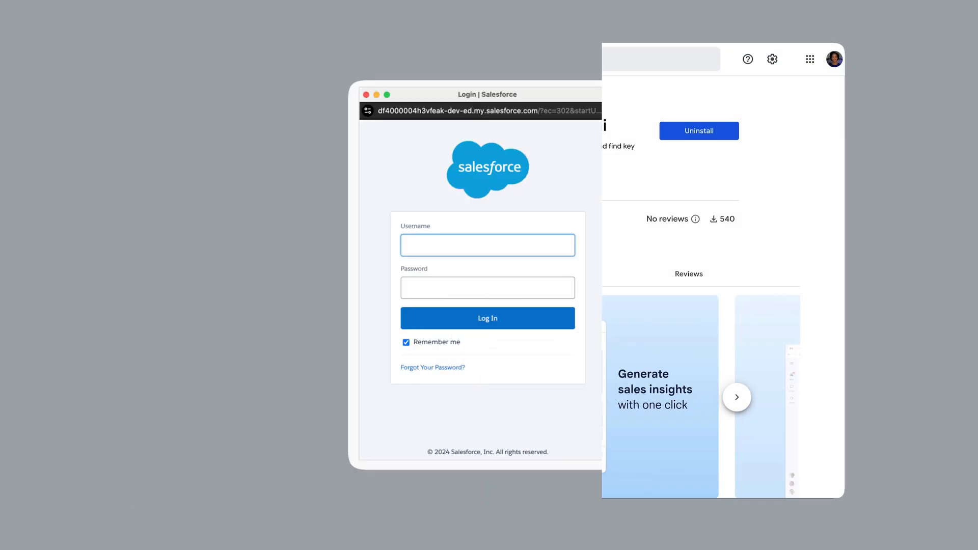